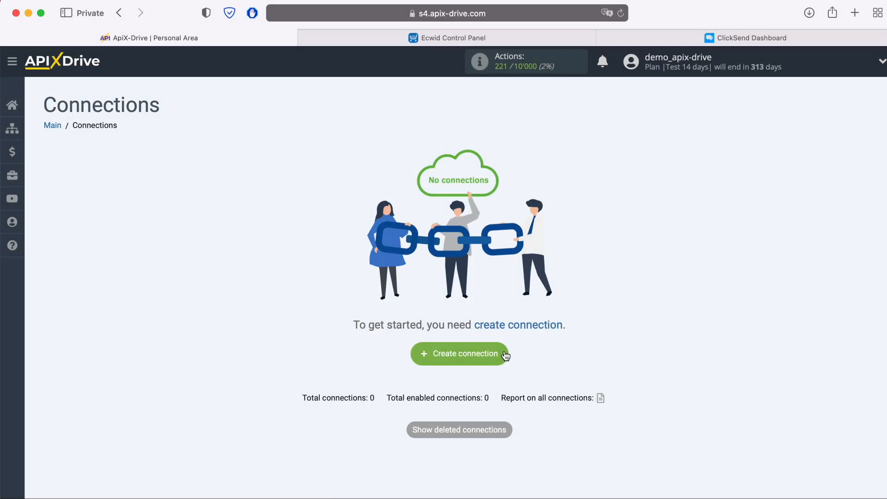
# Create a new connection with Ecwid as its data source system.
pyautogui.click(505, 354)
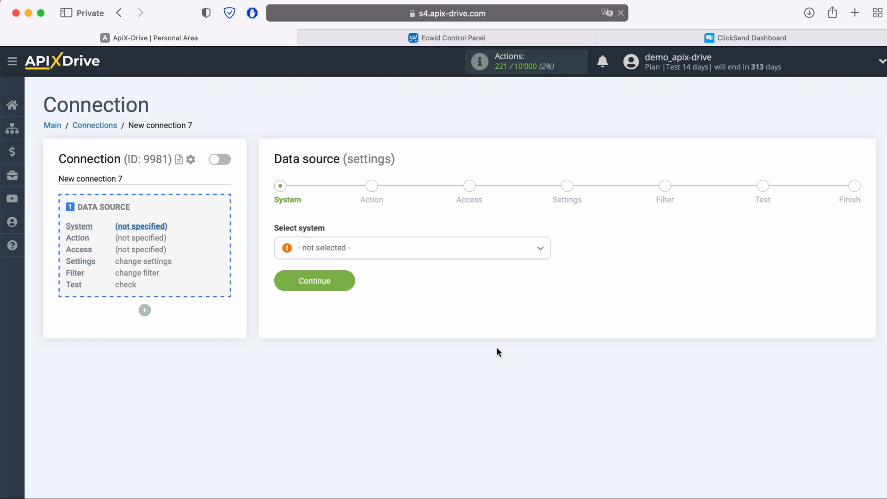
pyautogui.click(417, 257)
pyautogui.scroll(-10, 430, 343)
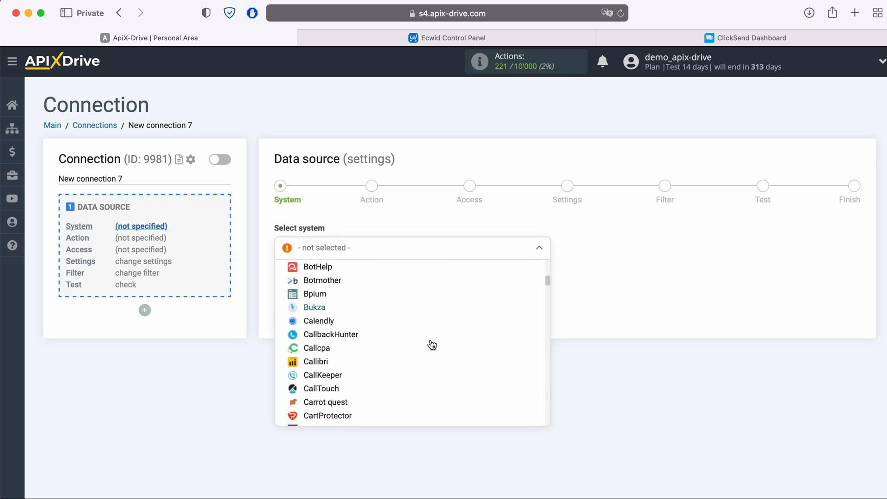
pyautogui.scroll(-5, 430, 344)
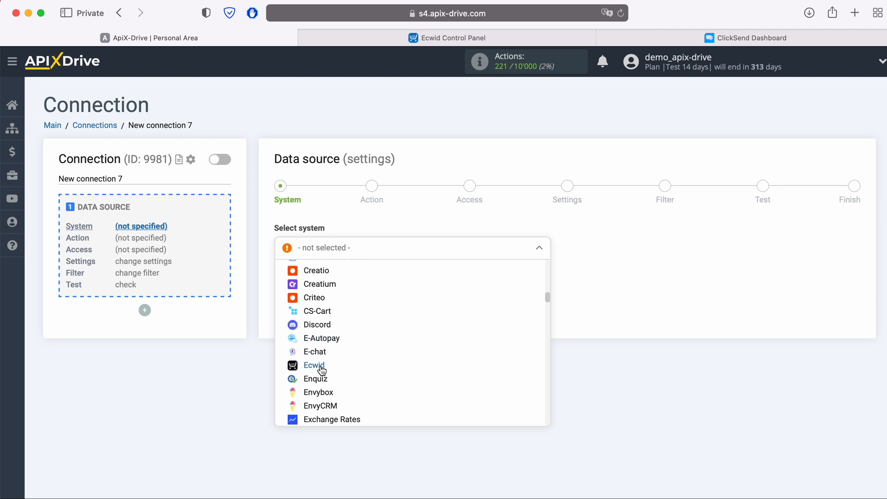
pyautogui.click(318, 365)
pyautogui.click(351, 282)
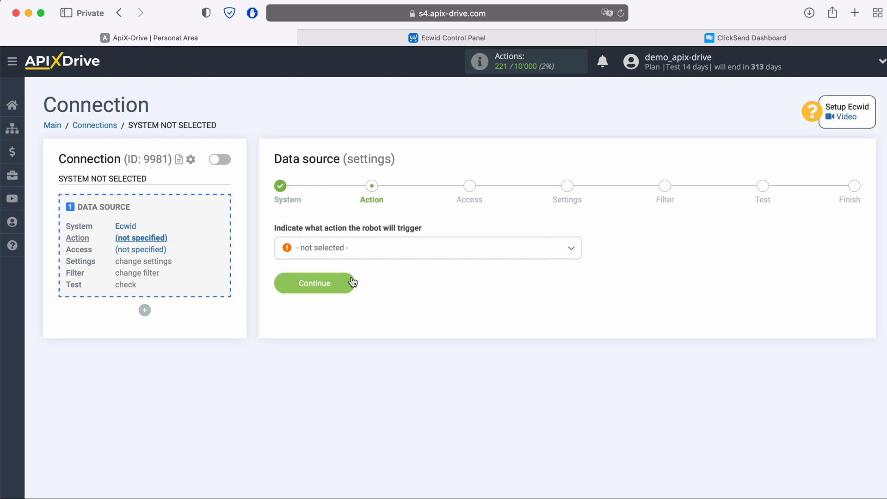
# Set the Ecwid trigger action to Get ORDERS (new).
pyautogui.click(375, 252)
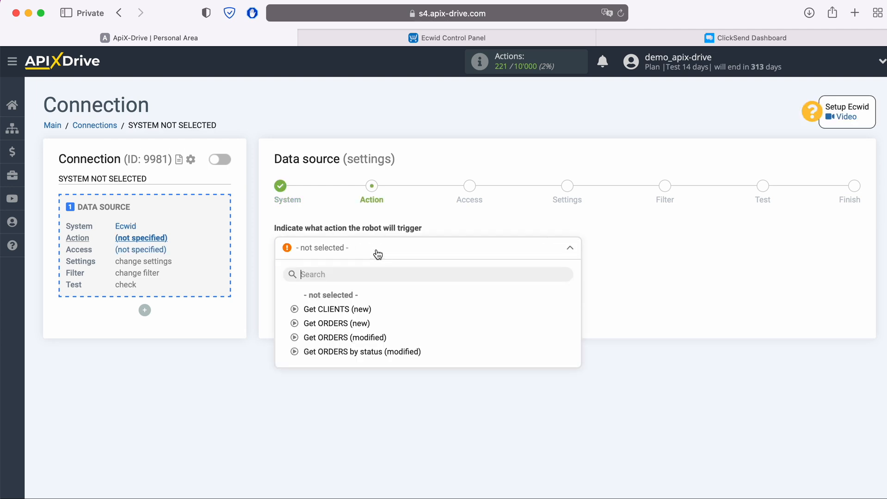
pyautogui.click(363, 324)
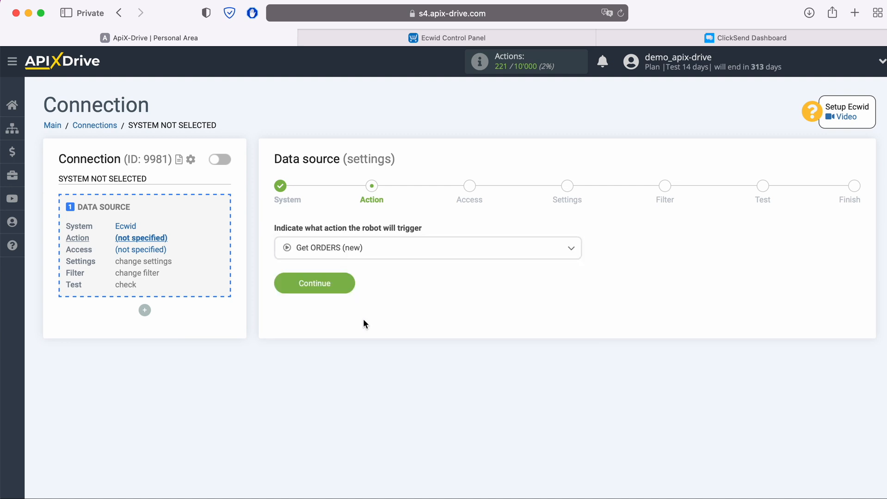
pyautogui.click(351, 283)
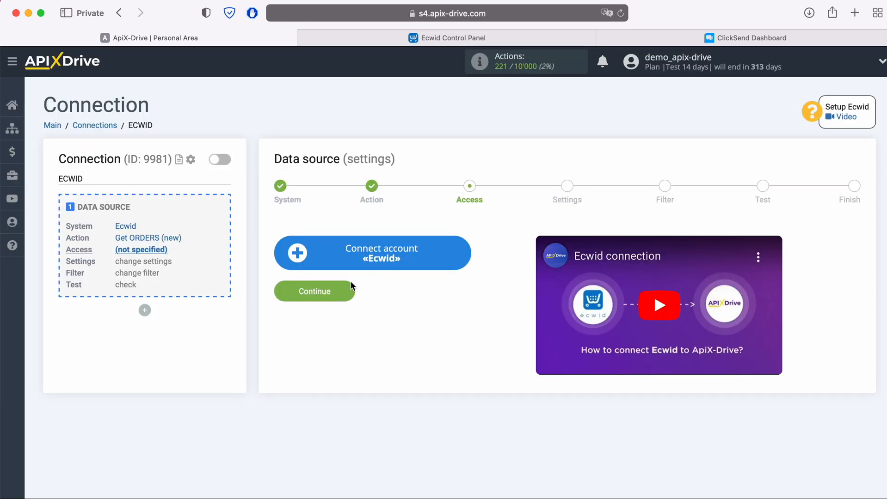
# Link the Ecwid store account by signing in with the account e-mail and password.
pyautogui.click(467, 254)
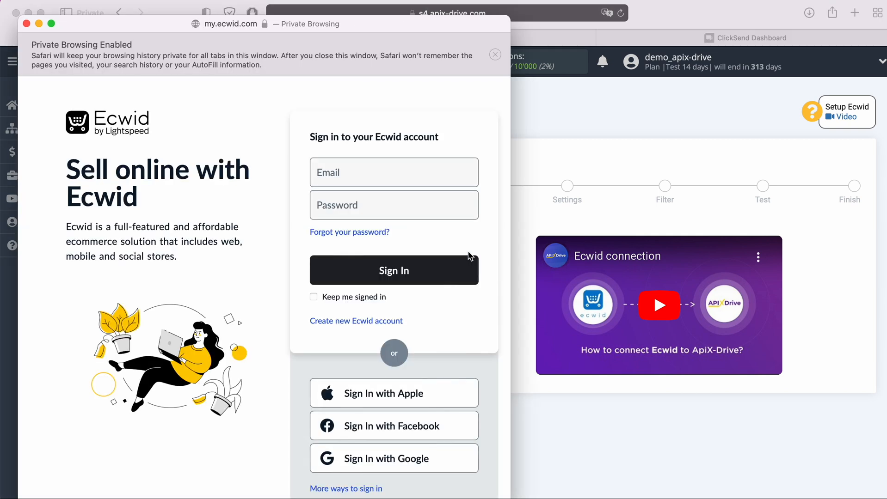
pyautogui.click(398, 176)
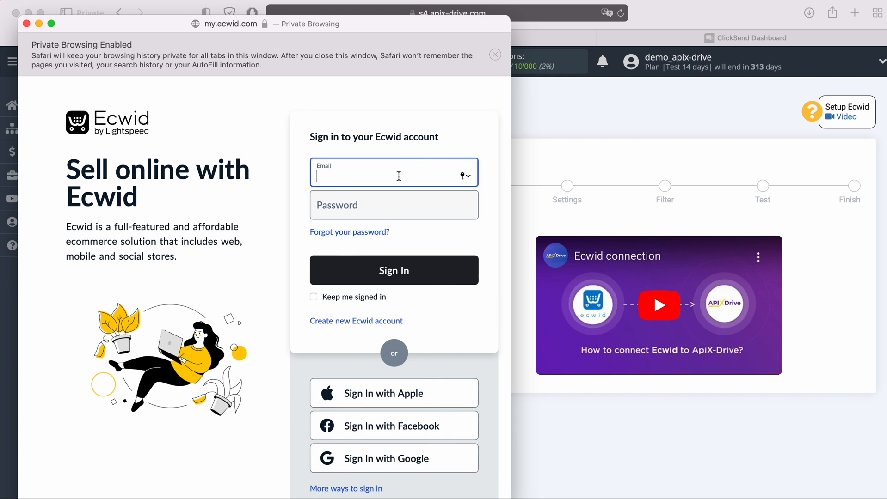
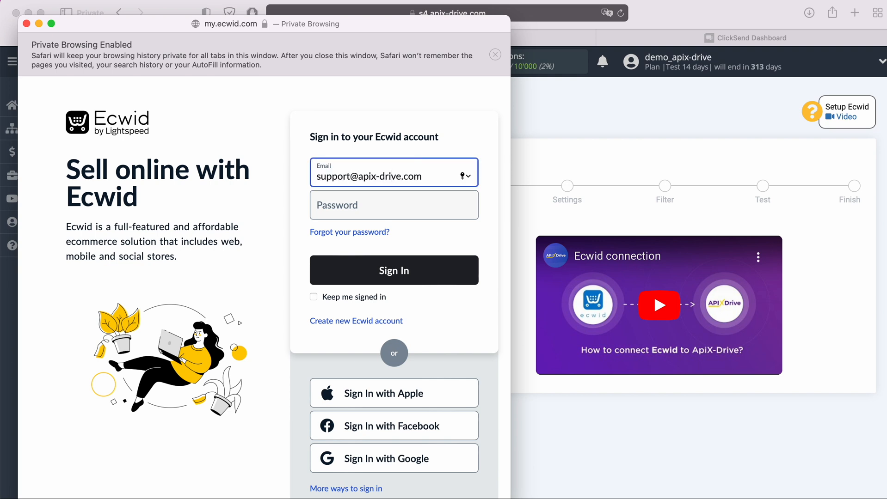
pyautogui.click(373, 205)
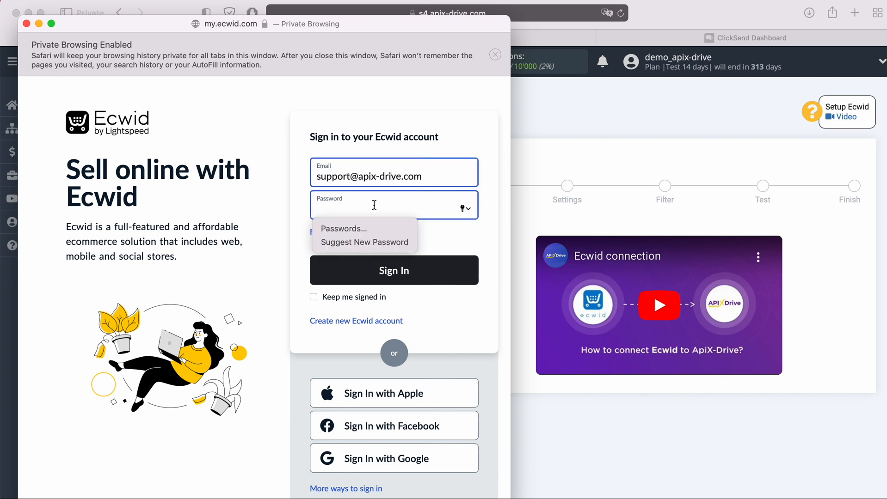
pyautogui.write('************')
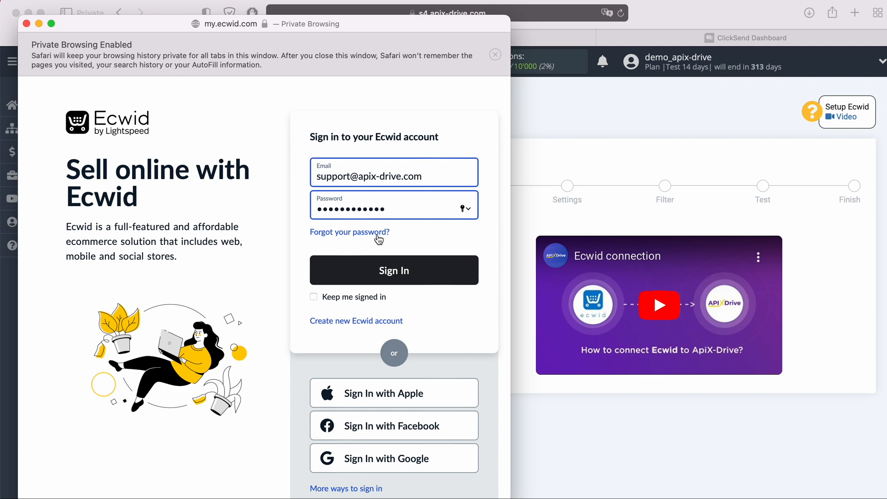
pyautogui.click(402, 262)
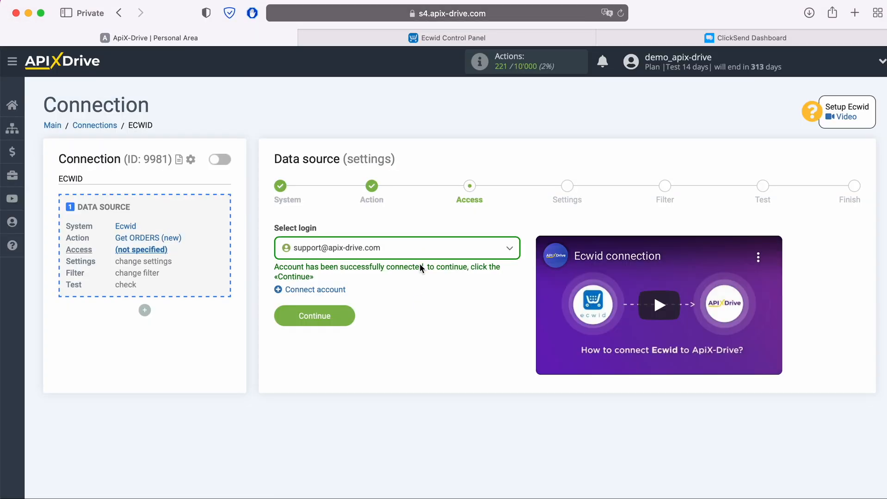
# Select the linked Ecwid account as the source login.
pyautogui.click(408, 254)
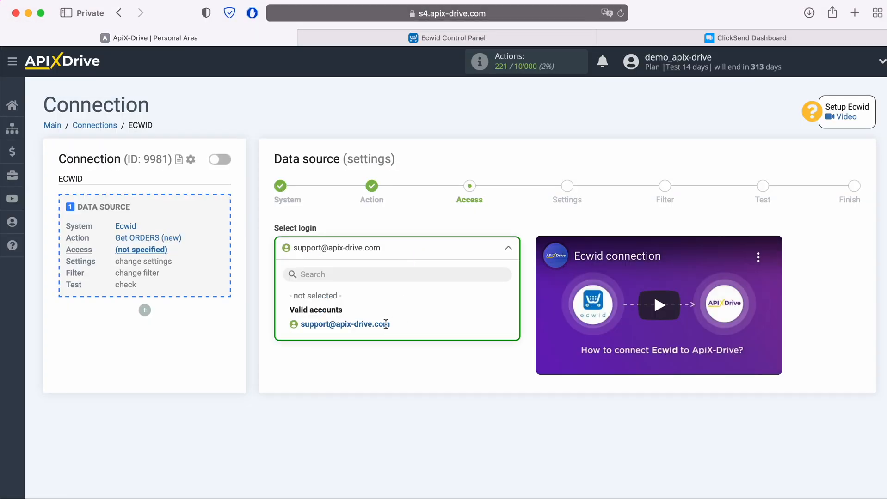
pyautogui.click(385, 323)
pyautogui.click(350, 316)
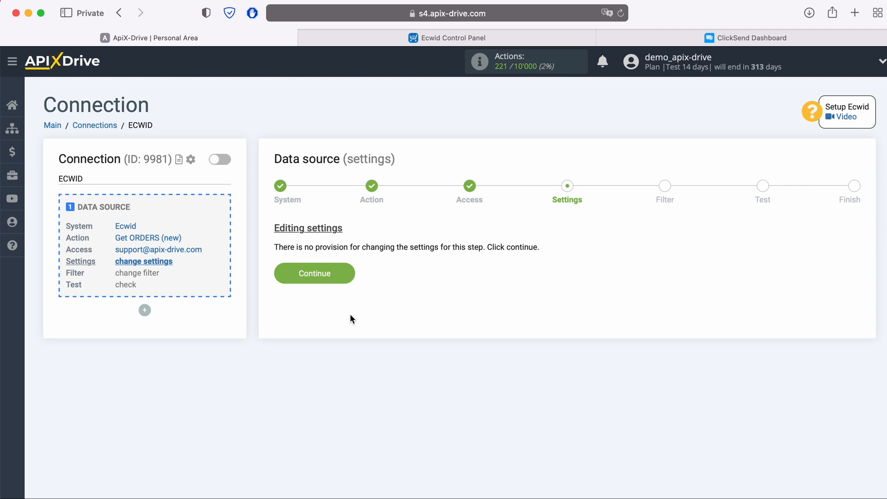
# Skip Settings and Filter, review the loaded test order, and finish the Ecwid source.
pyautogui.click(350, 273)
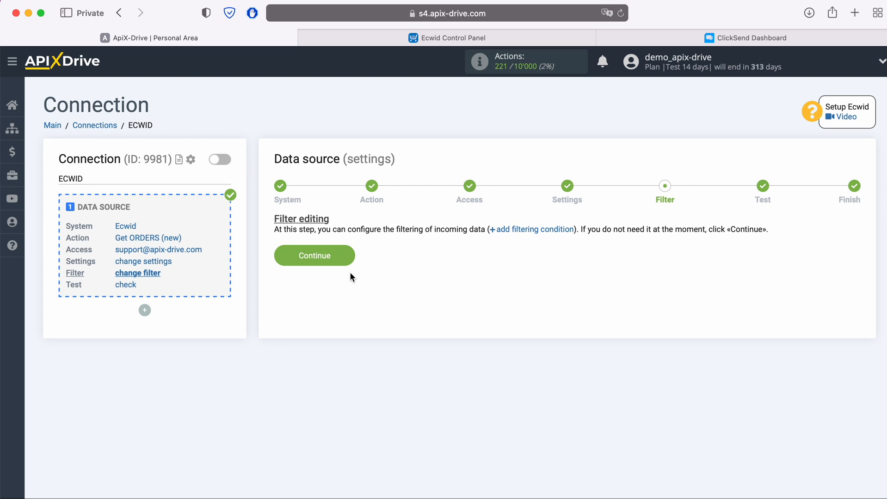
pyautogui.click(350, 256)
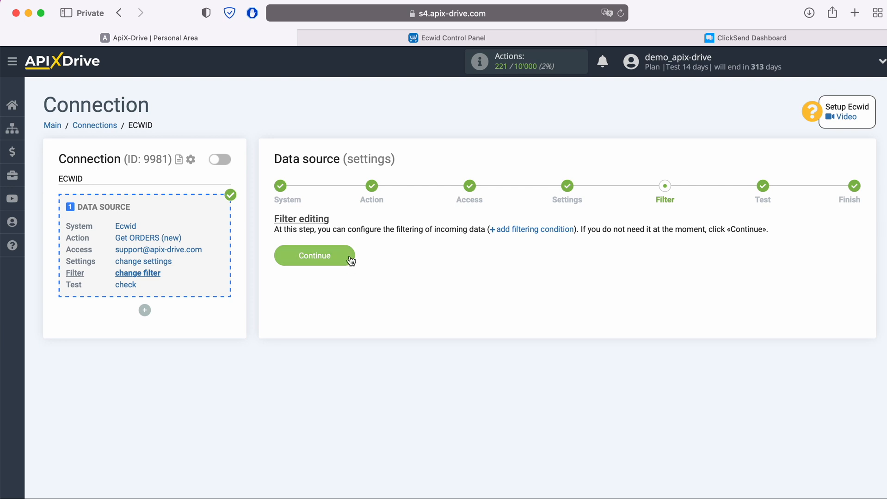
pyautogui.scroll(-5, 349, 256)
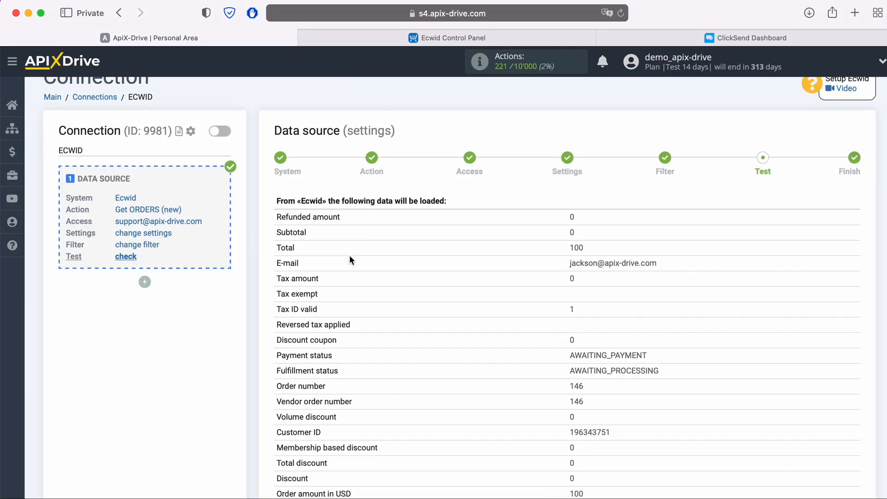
pyautogui.scroll(-6, 350, 258)
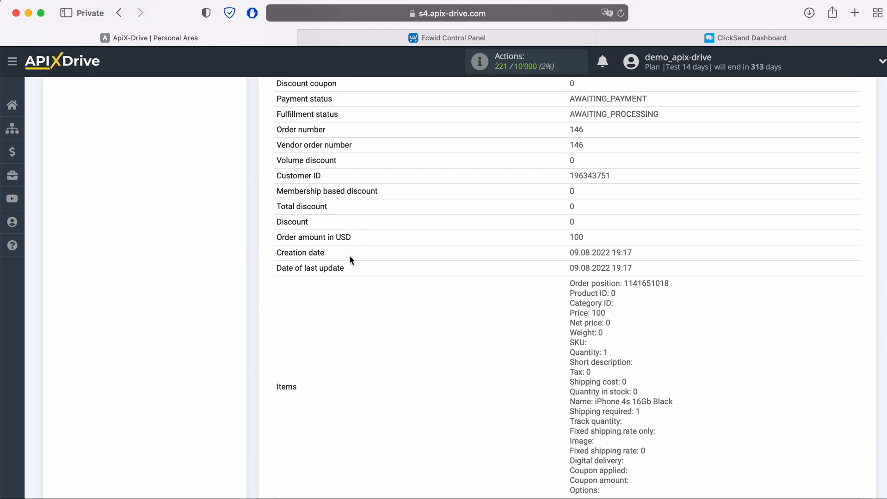
pyautogui.scroll(-2, 350, 260)
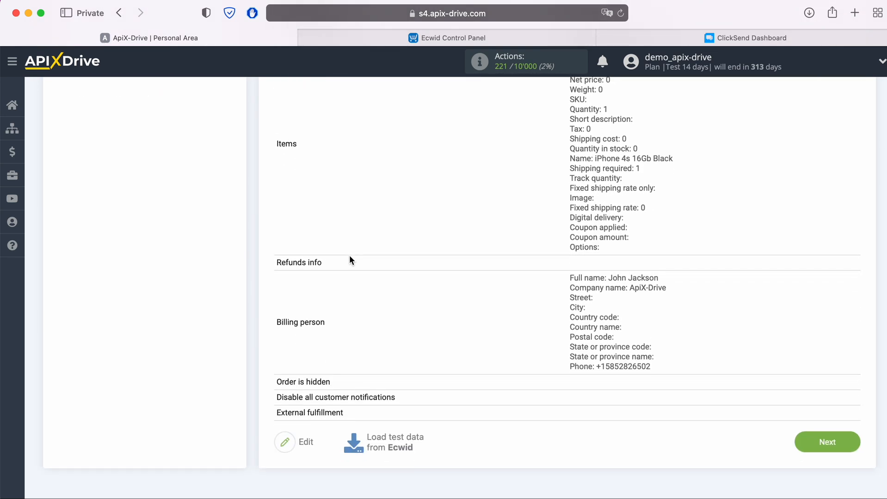
pyautogui.click(846, 442)
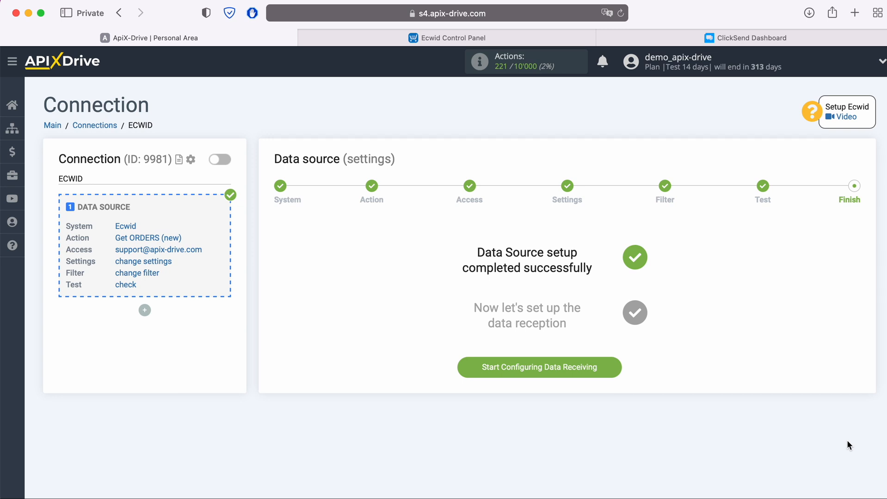
# Start the data destination with ClickSend as its system.
pyautogui.click(620, 370)
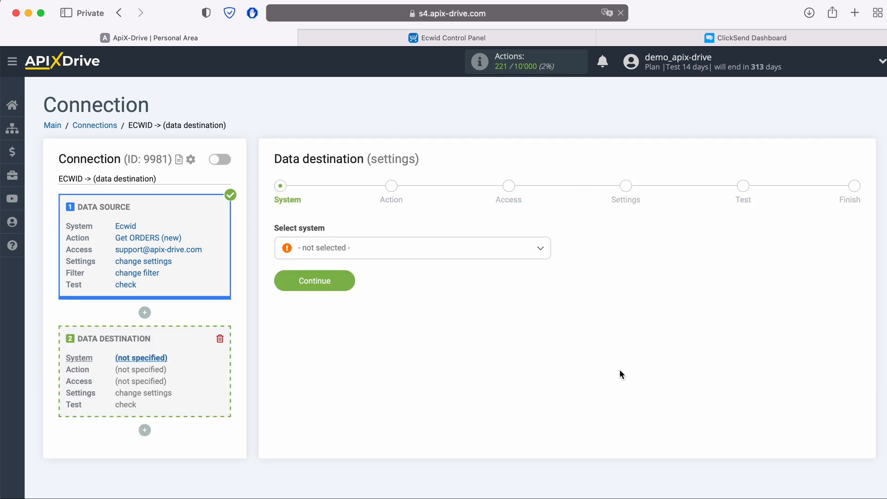
pyautogui.click(445, 248)
pyautogui.scroll(-3, 453, 342)
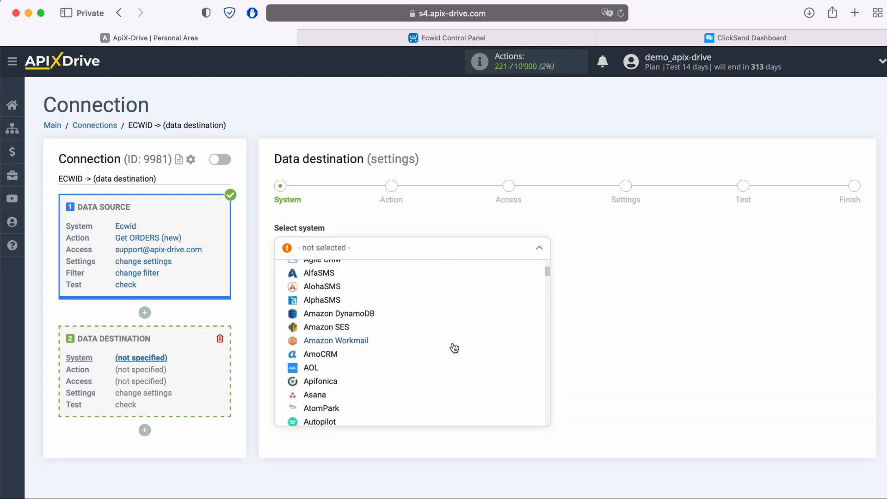
pyautogui.scroll(-10, 453, 347)
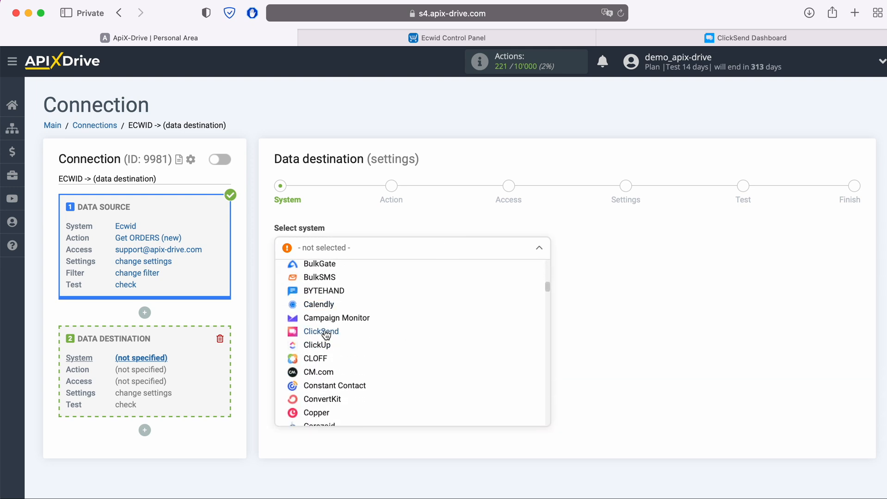
pyautogui.click(326, 332)
pyautogui.click(340, 285)
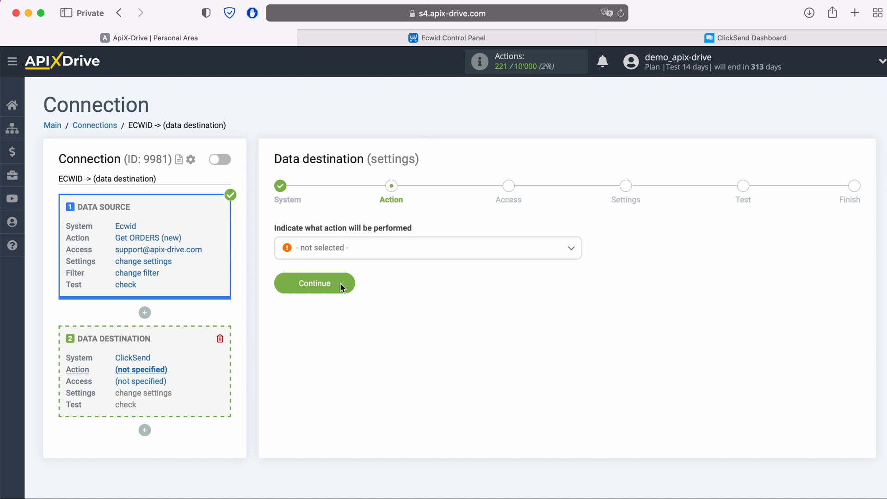
# Set the ClickSend action to Add CONTACT.
pyautogui.click(367, 251)
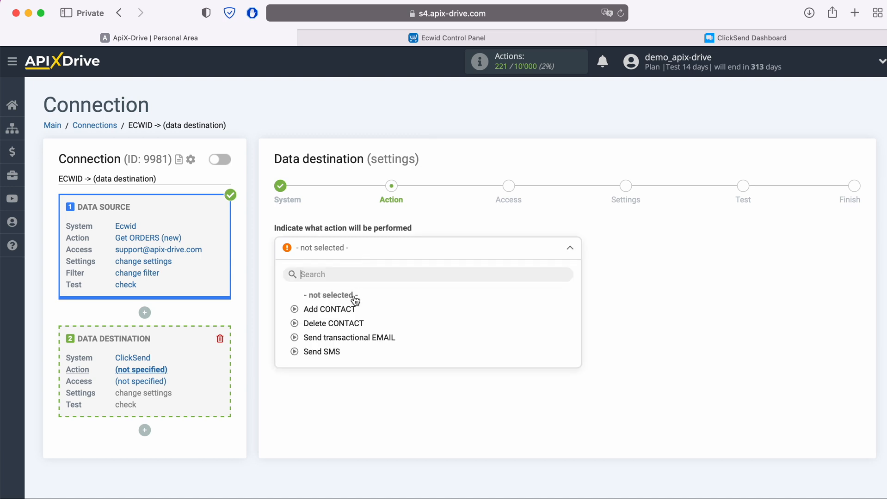
pyautogui.click(352, 310)
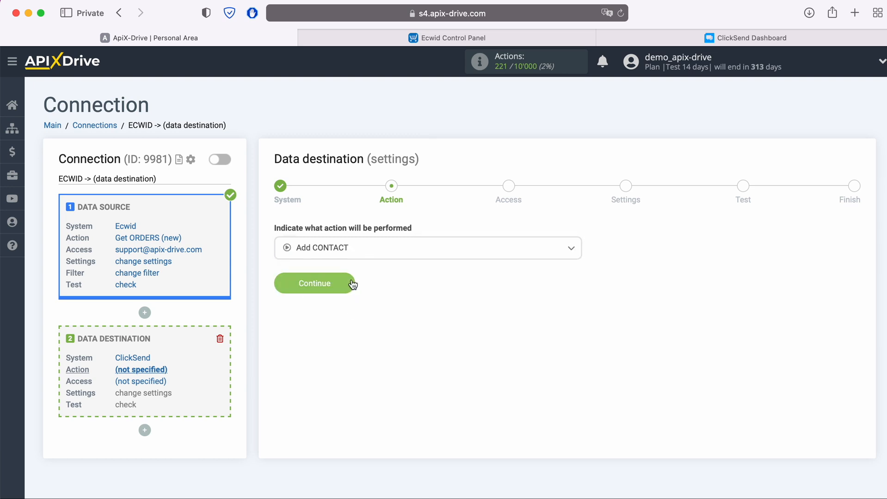
pyautogui.click(352, 283)
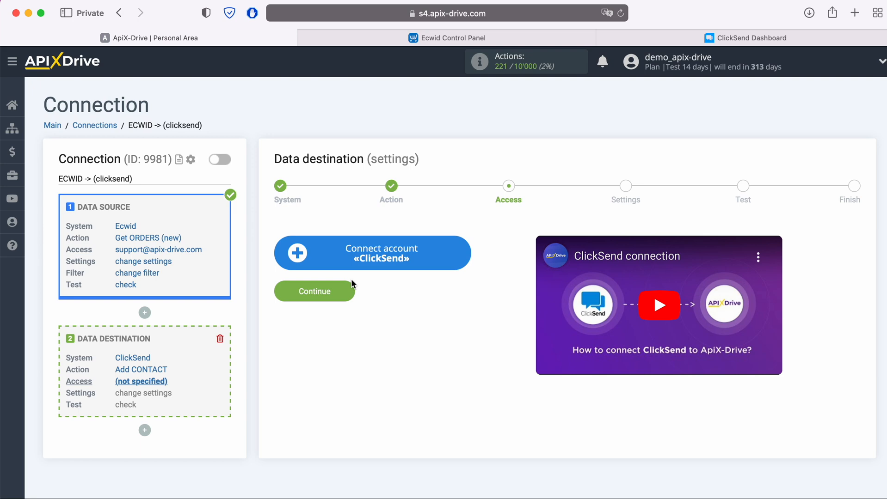
# Add a ClickSend account login with the pasted login e-mail and the password.
pyautogui.click(460, 256)
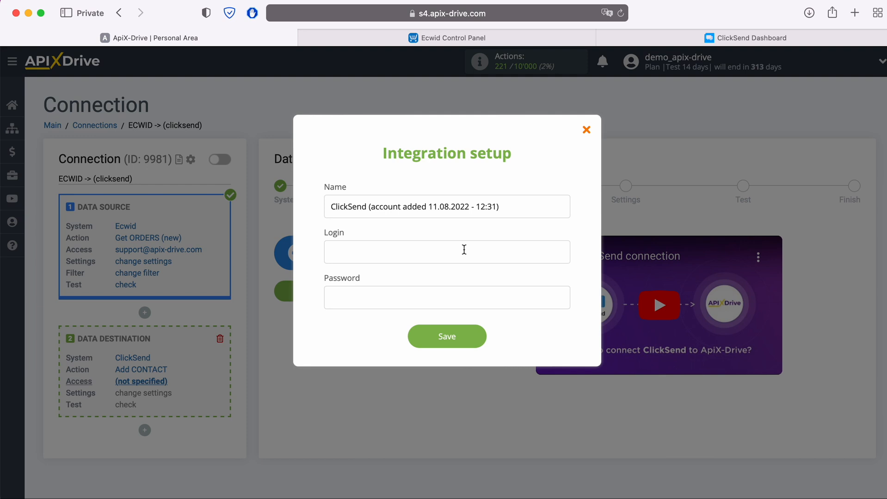
pyautogui.rightClick(383, 252)
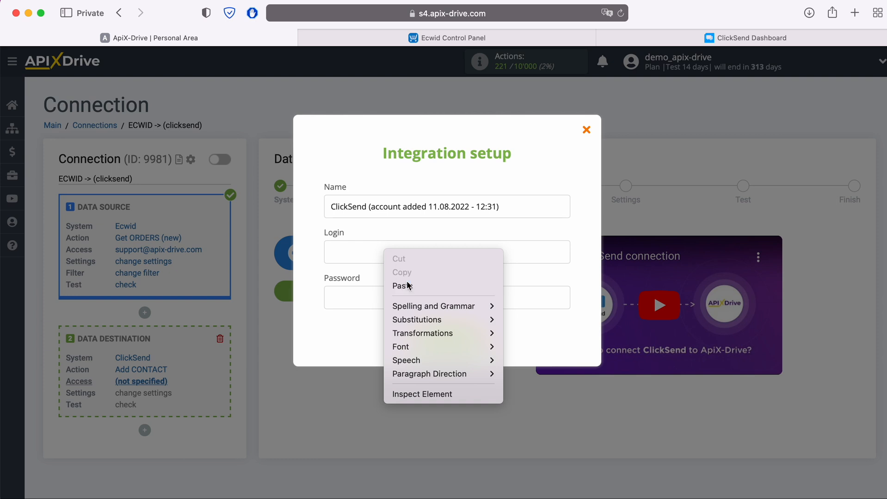
pyautogui.click(407, 284)
pyautogui.click(389, 301)
pyautogui.write('•••••••')
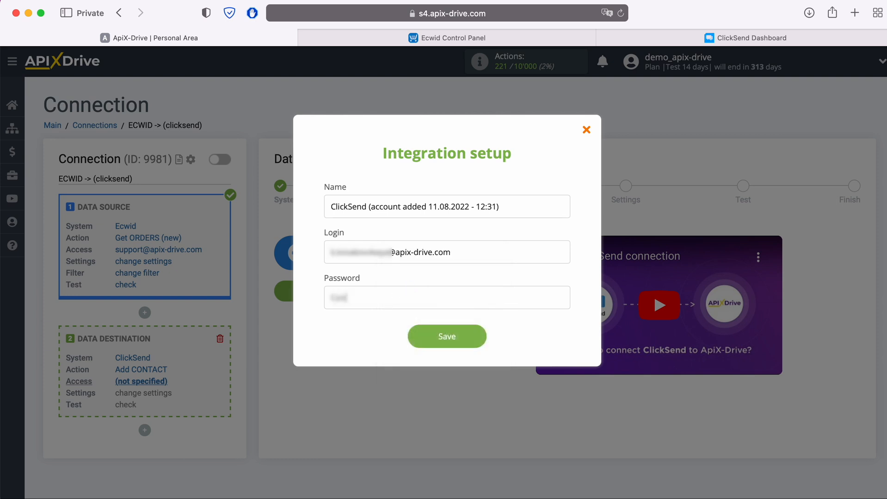
pyautogui.write('•••••')
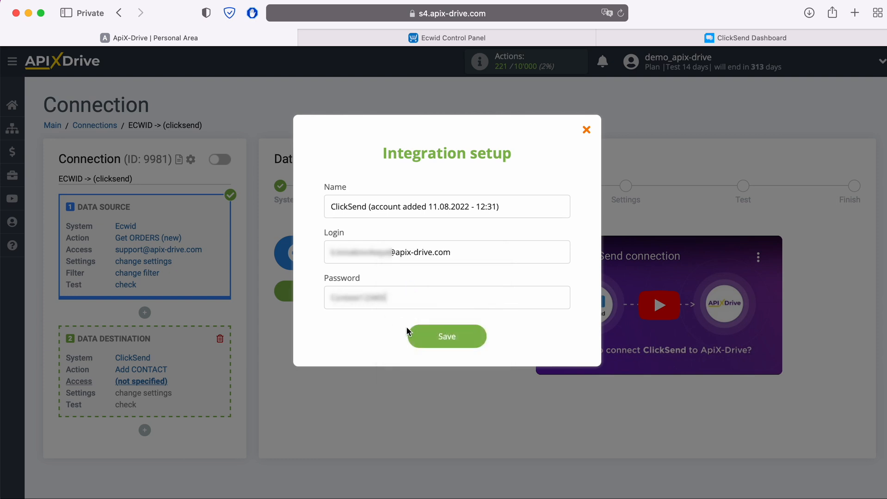
pyautogui.click(473, 331)
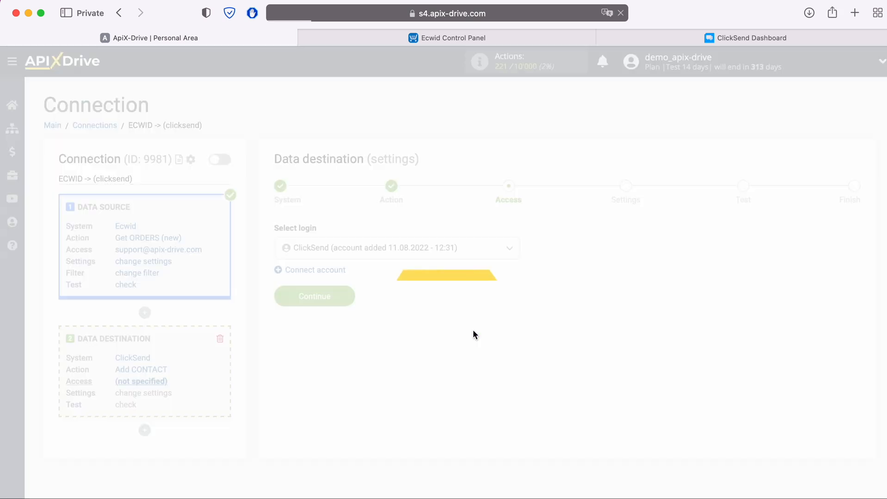
# Select the connected ClickSend account as the destination login and continue.
pyautogui.click(466, 250)
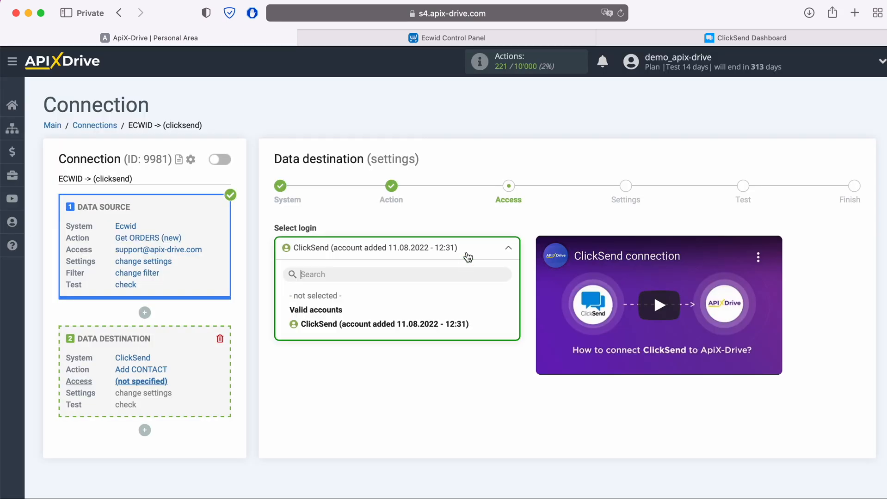
pyautogui.click(446, 326)
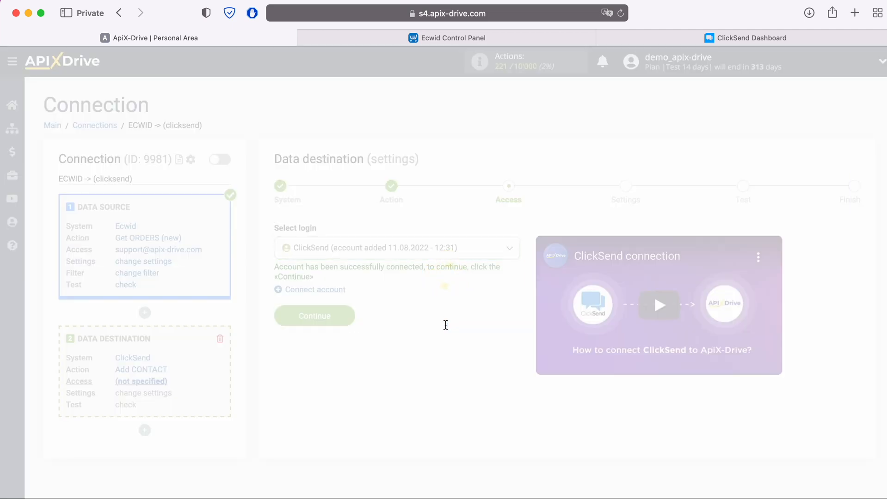
pyautogui.click(345, 314)
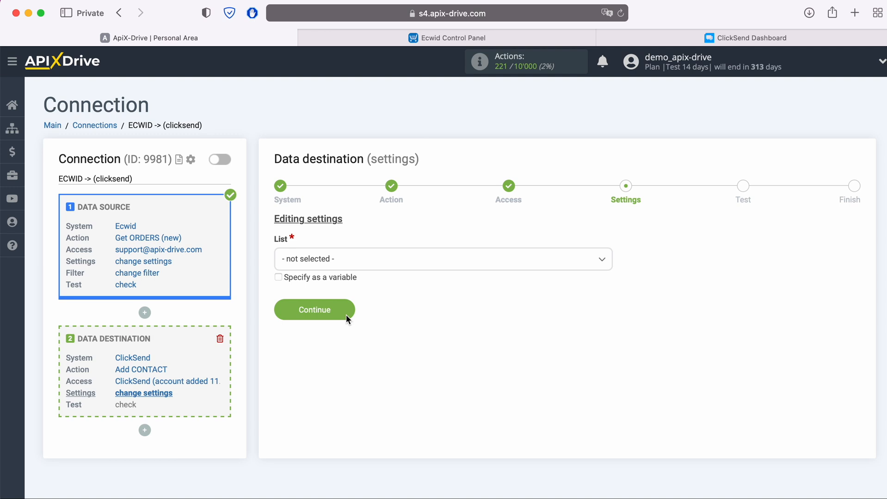
# Choose the New Leads list and map E-mail to the Ecwid order's e-mail.
pyautogui.click(350, 263)
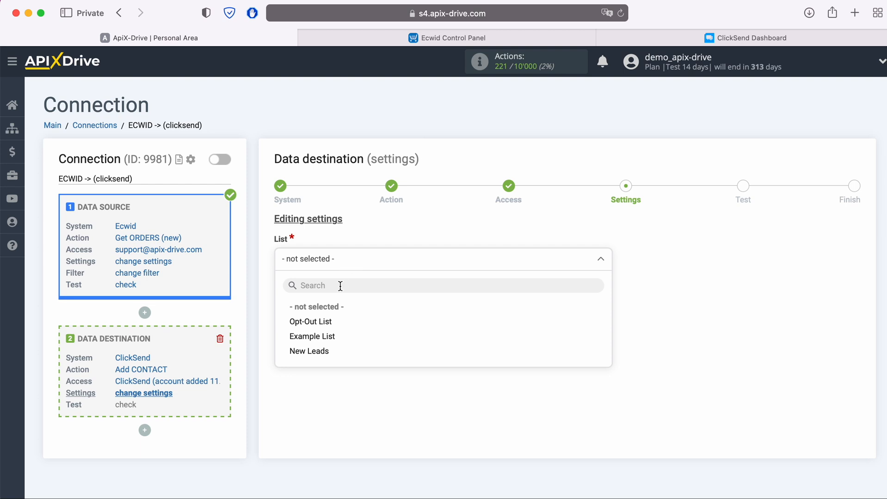
pyautogui.click(324, 352)
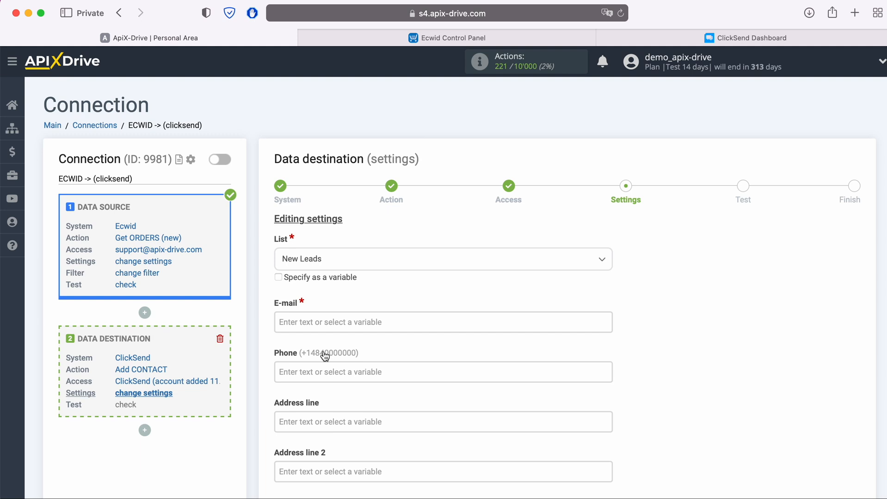
pyautogui.click(327, 322)
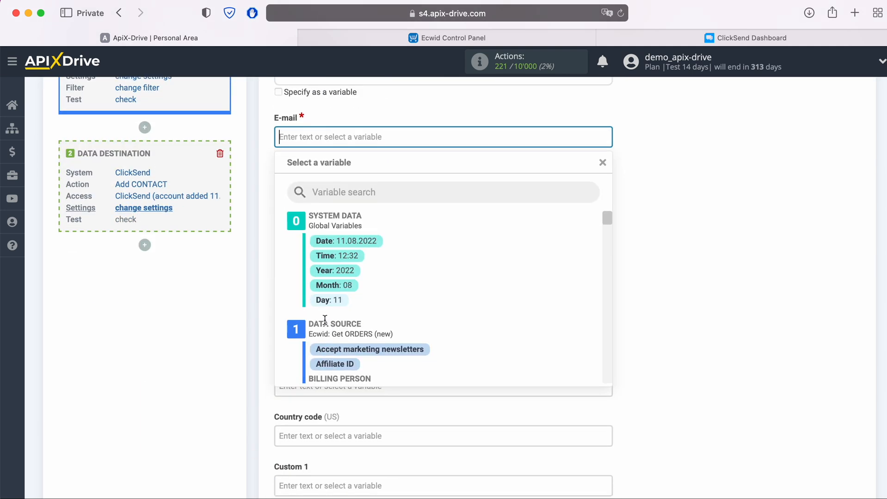
pyautogui.scroll(-1, 510, 318)
pyautogui.scroll(-5, 510, 319)
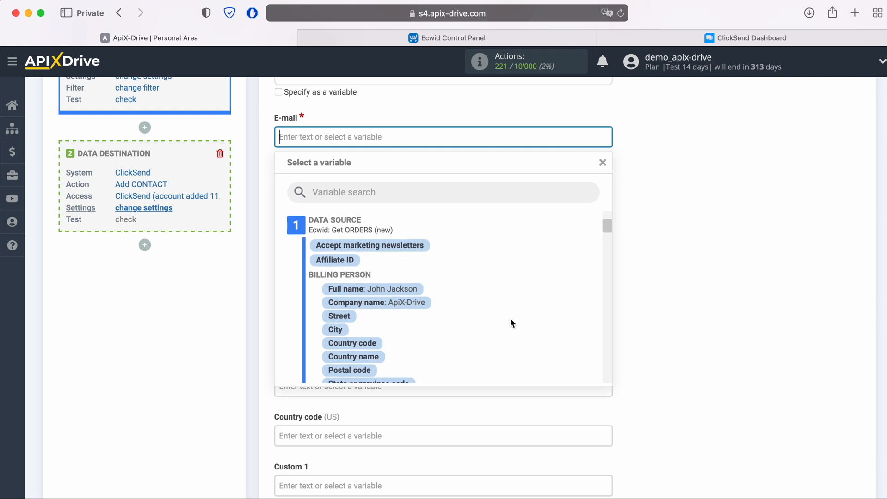
pyautogui.scroll(-5, 511, 322)
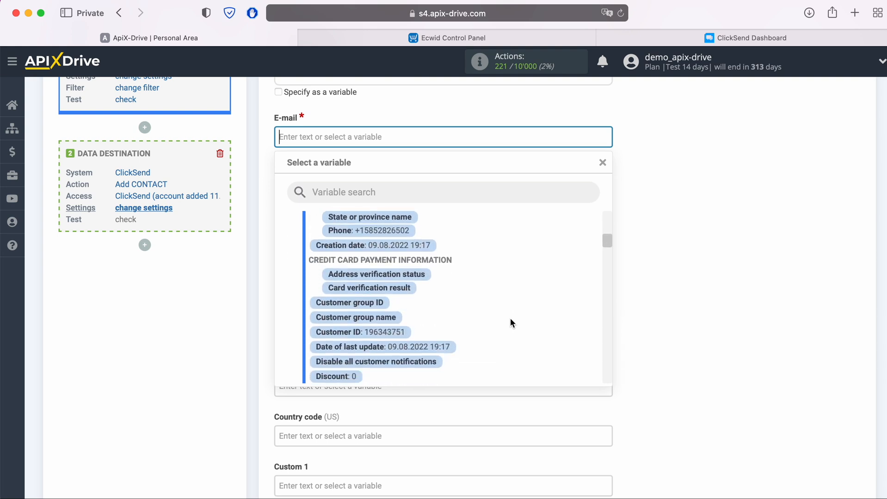
pyautogui.scroll(-5, 511, 322)
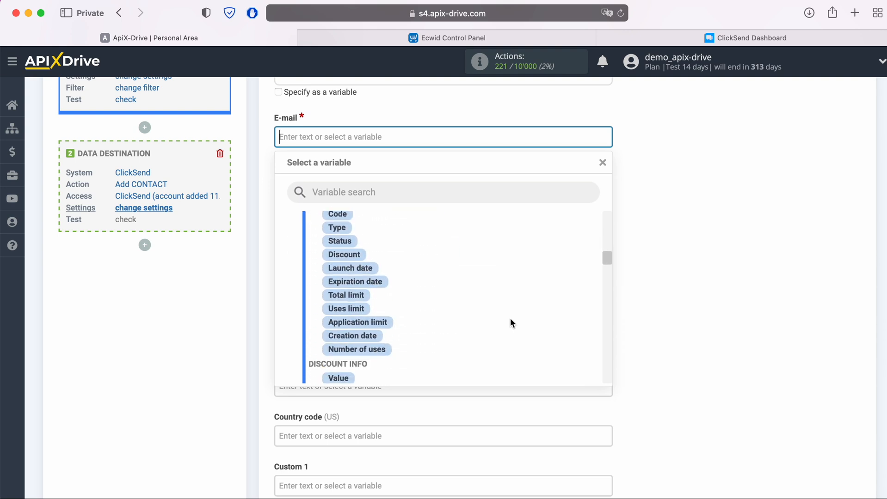
pyautogui.click(419, 324)
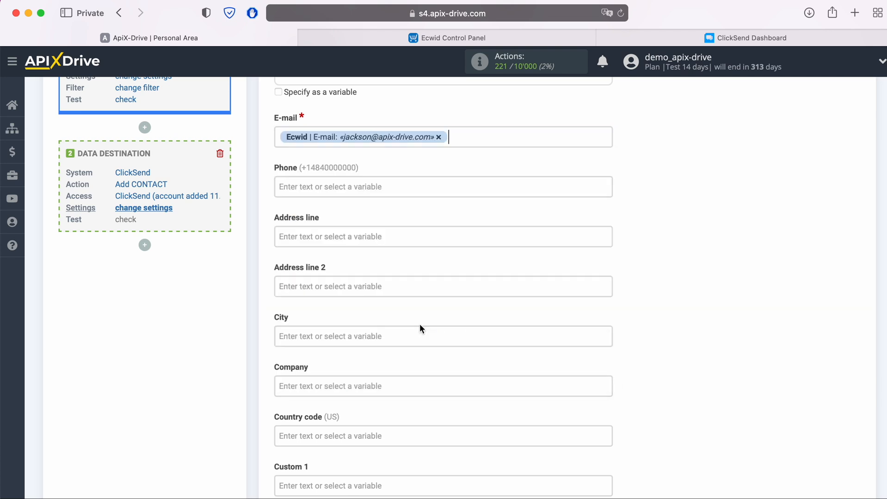
# Map both Phone and Fax to the buyer's Ecwid phone number.
pyautogui.click(386, 192)
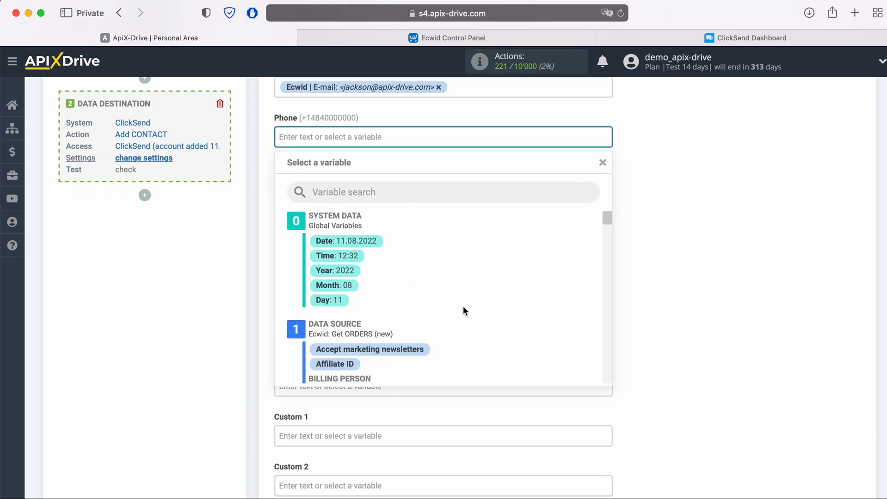
pyautogui.scroll(-3, 474, 310)
pyautogui.scroll(-4, 474, 310)
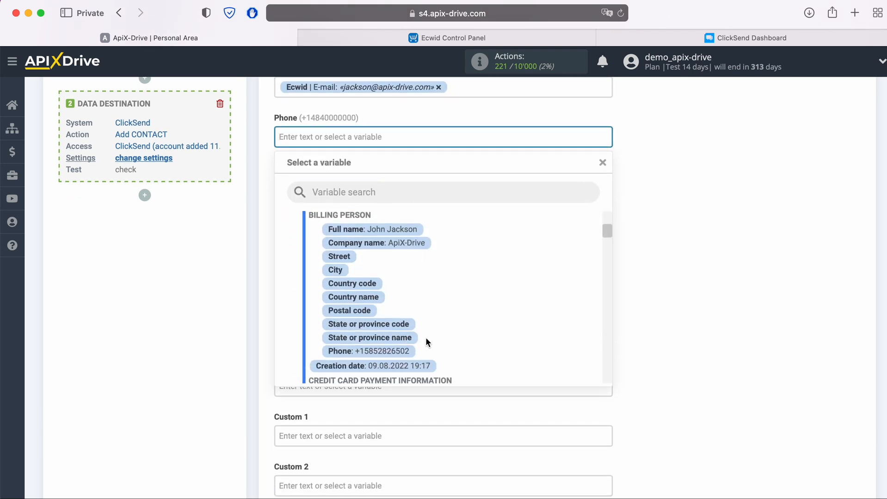
pyautogui.click(407, 348)
pyautogui.scroll(-5, 407, 348)
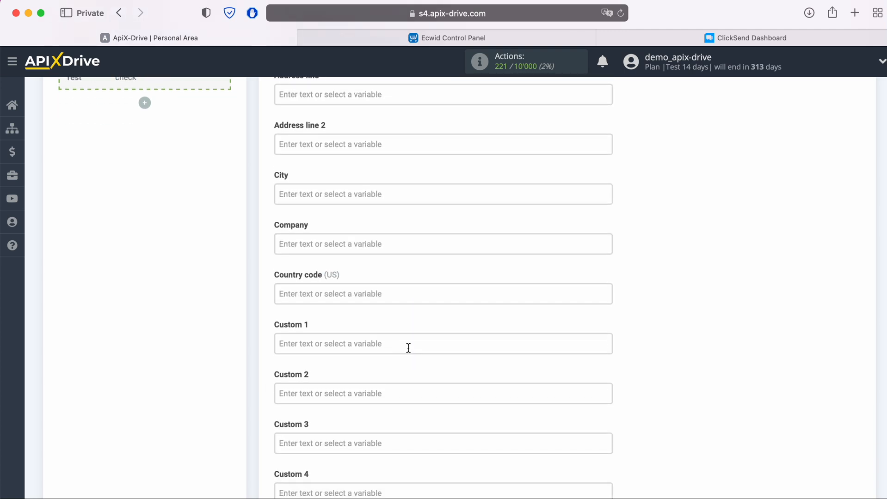
pyautogui.scroll(-4, 407, 348)
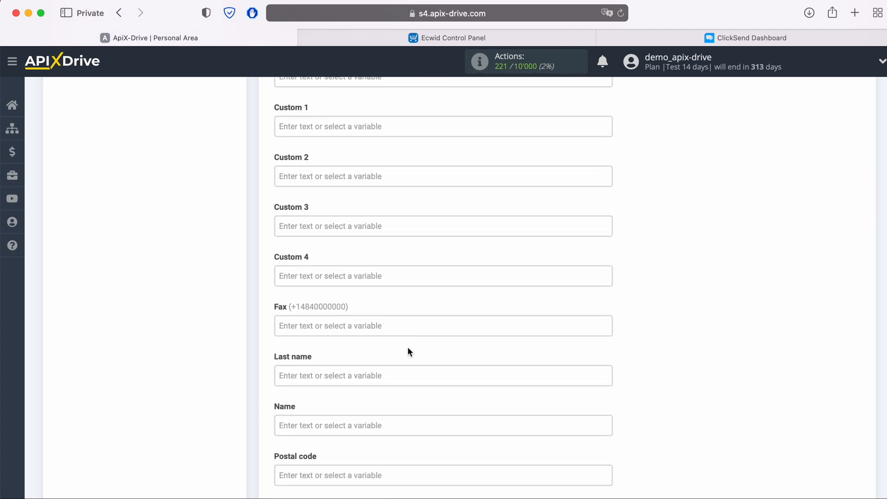
pyautogui.scroll(1, 388, 310)
pyautogui.click(388, 311)
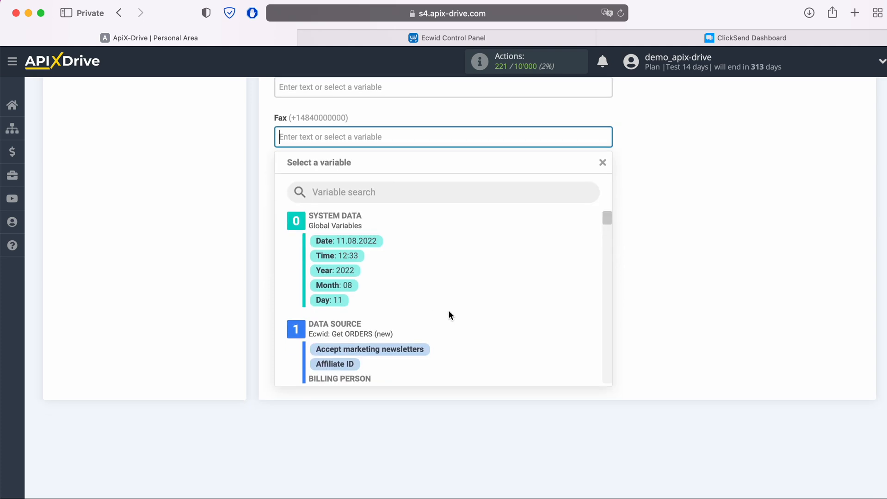
pyautogui.scroll(-3, 458, 311)
pyautogui.scroll(-3, 475, 311)
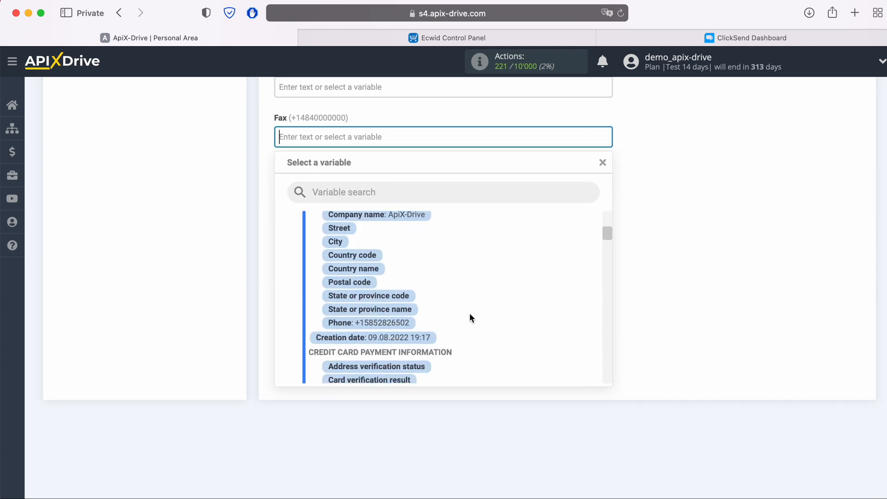
pyautogui.click(402, 320)
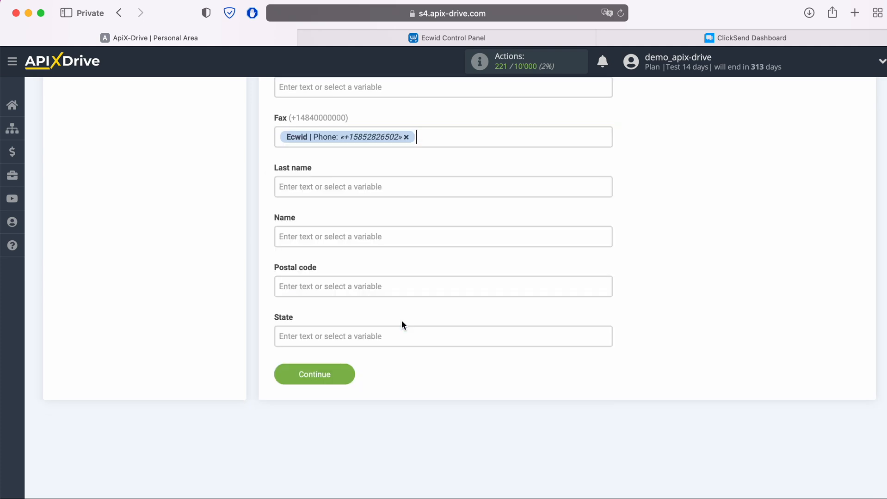
# Map Name to the buyer's Ecwid full name and proceed to testing.
pyautogui.click(356, 230)
pyautogui.scroll(-5, 474, 299)
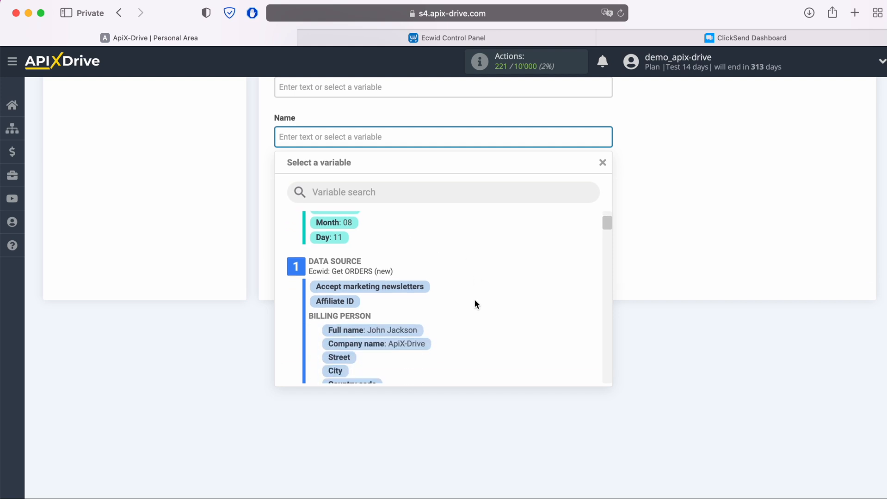
pyautogui.click(395, 291)
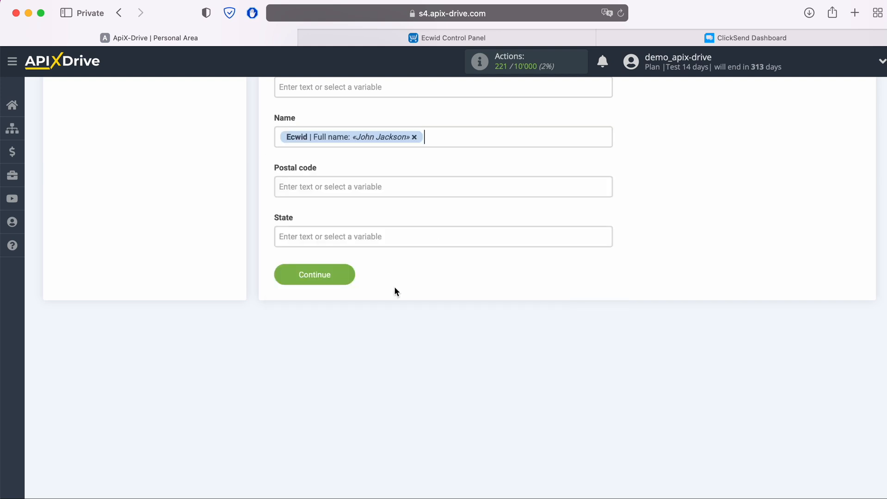
pyautogui.click(352, 275)
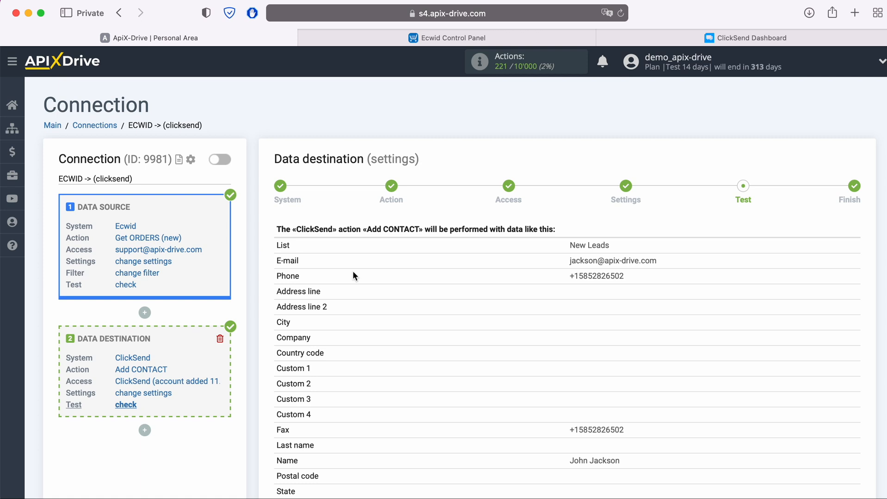
# Send the test contact to ClickSend so the Add CONTACT task completes.
pyautogui.scroll(-3, 352, 273)
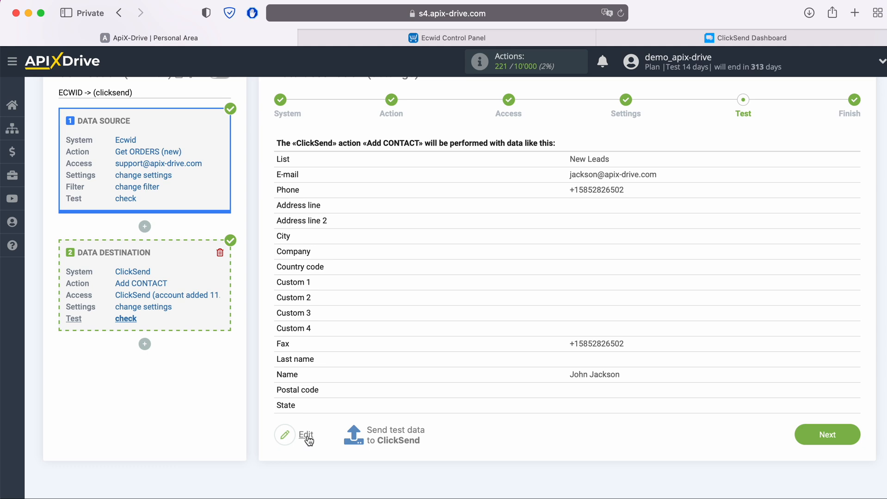
pyautogui.click(395, 435)
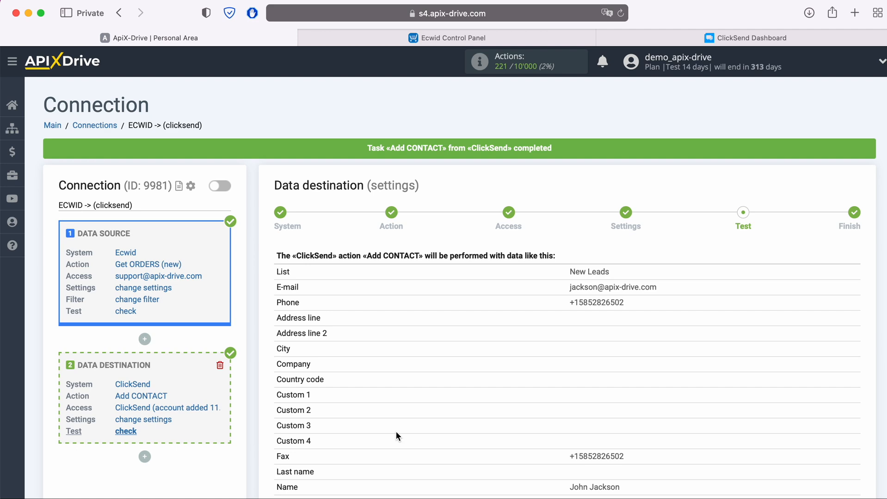
pyautogui.click(718, 38)
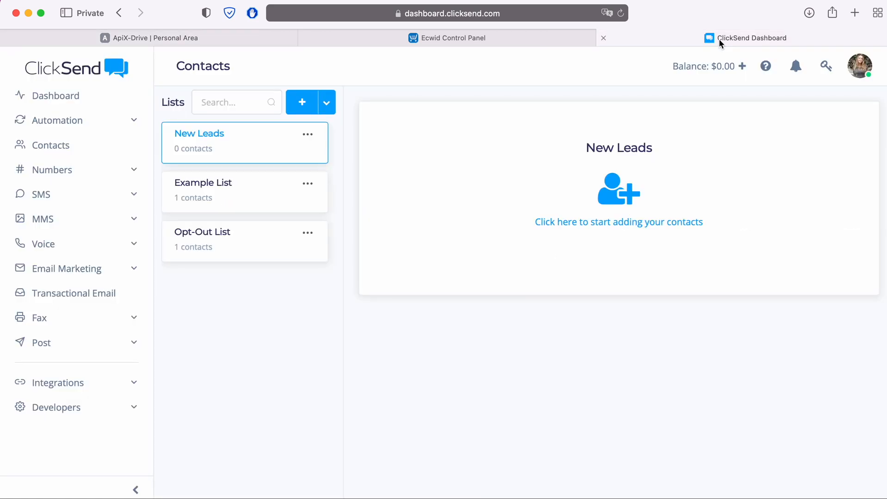
pyautogui.click(622, 13)
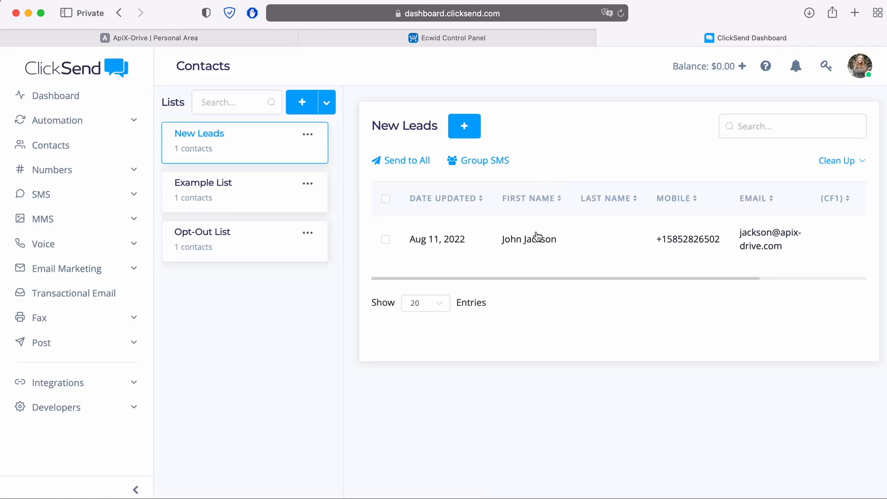
pyautogui.click(537, 237)
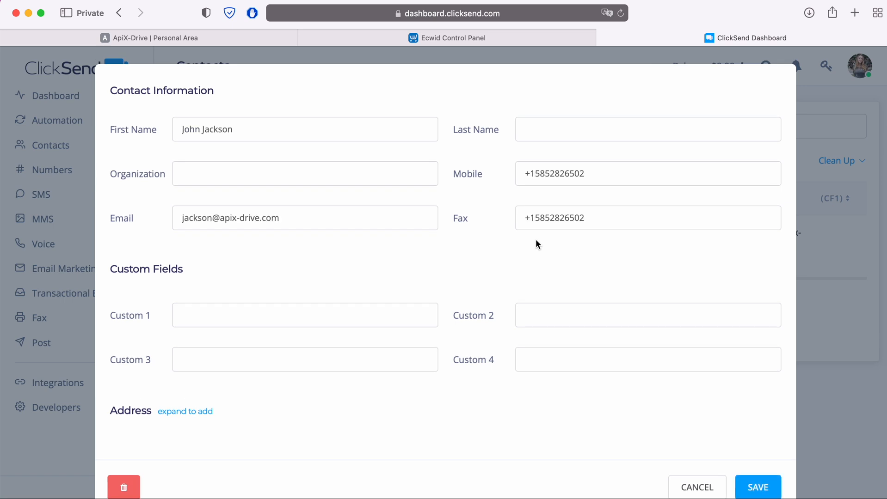
pyautogui.click(234, 38)
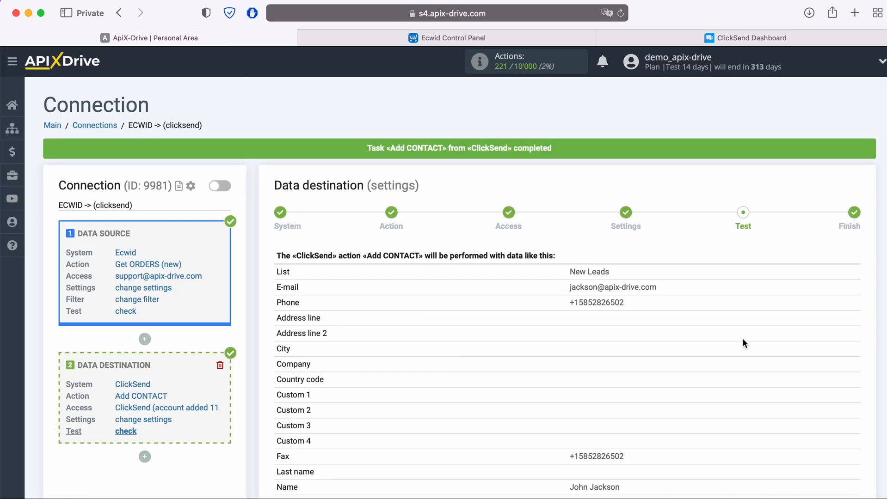
# Finish the connection and enable automatic updates.
pyautogui.scroll(-3, 744, 346)
pyautogui.click(850, 449)
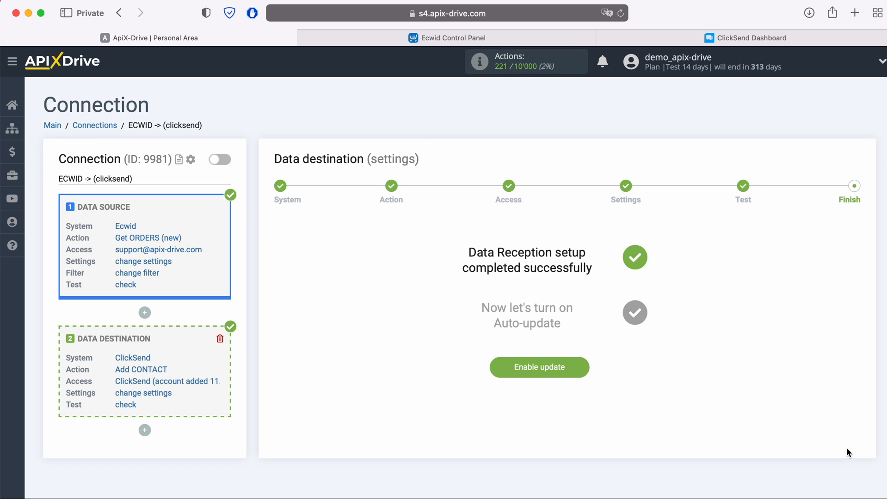
pyautogui.click(584, 369)
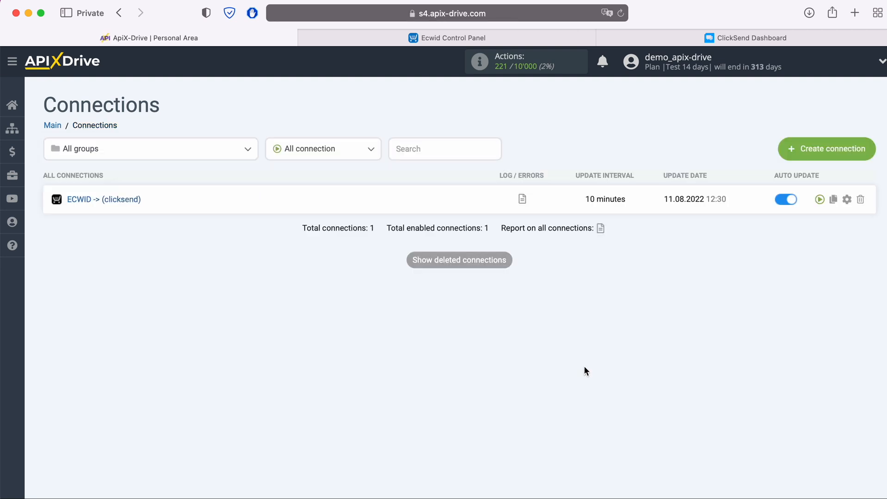
# Set the connection's update interval to 5 minutes and save.
pyautogui.click(847, 202)
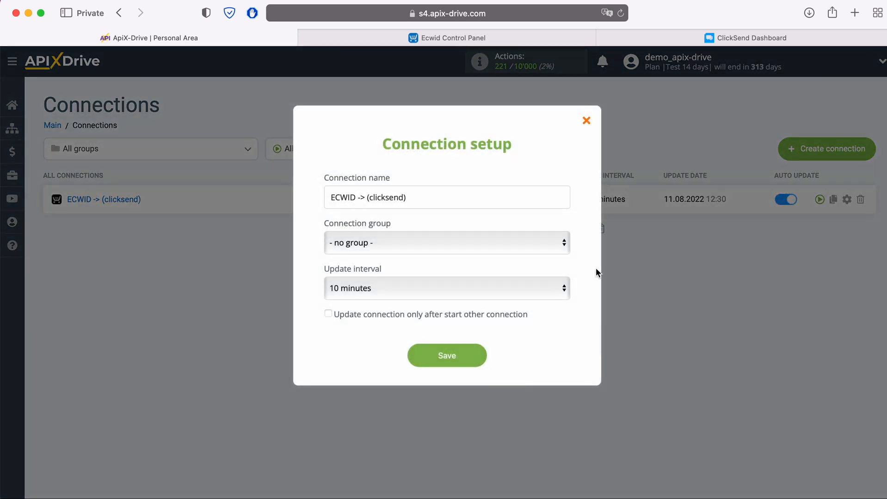
pyautogui.click(528, 286)
pyautogui.click(471, 269)
pyautogui.click(476, 357)
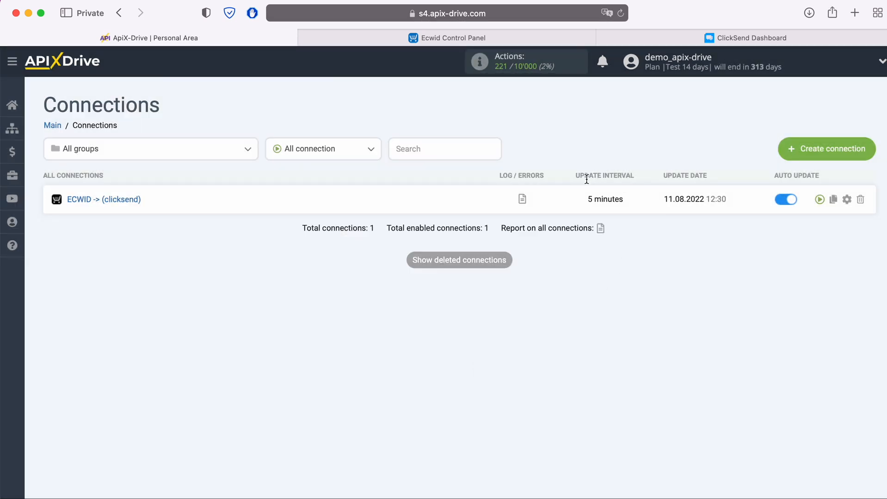